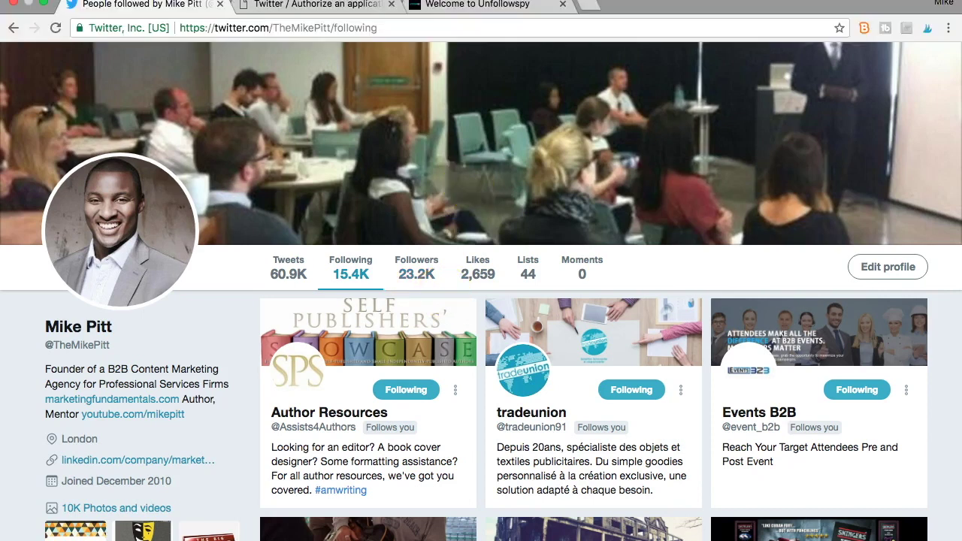
Switch from Twitter's Following list to the Unfollowspy welcome page showing 15379 following and 23157 followers
left_click(433, 6)
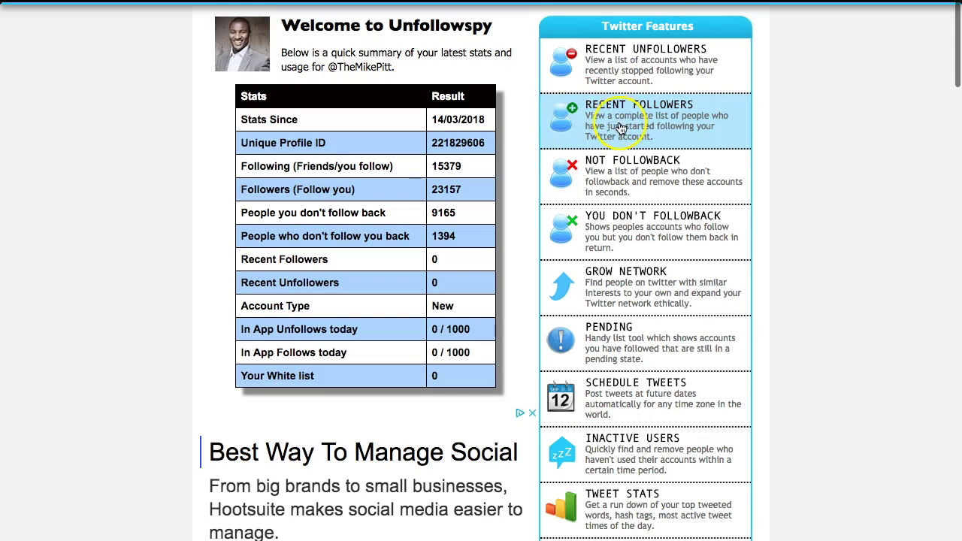
Go to NOT FOLLOWBACK in the Twitter Features sidebar to see the 1394 non-followers
left_click(615, 175)
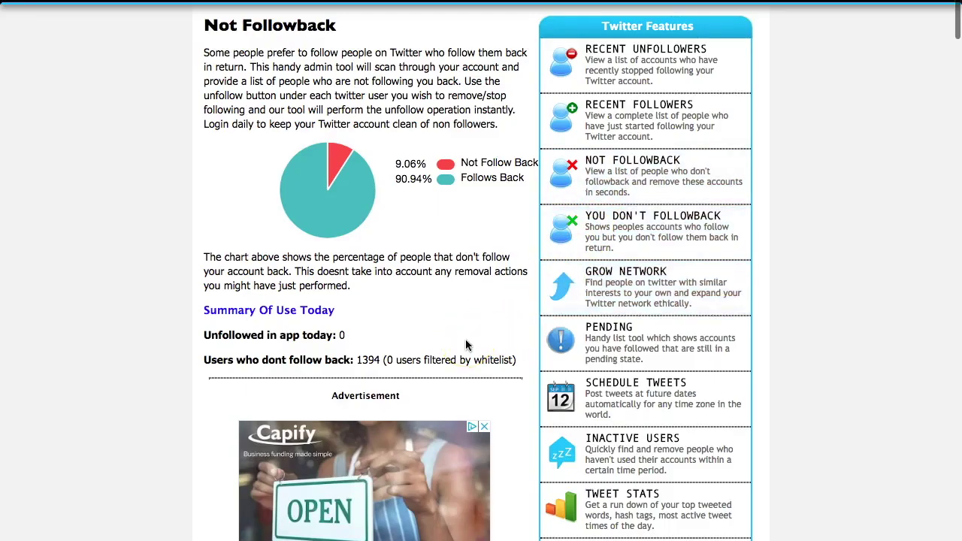
Scroll past the ad to the non-follower user cards with their Unfollow buttons
left_click(439, 362)
scroll(453, 362, "down", 7)
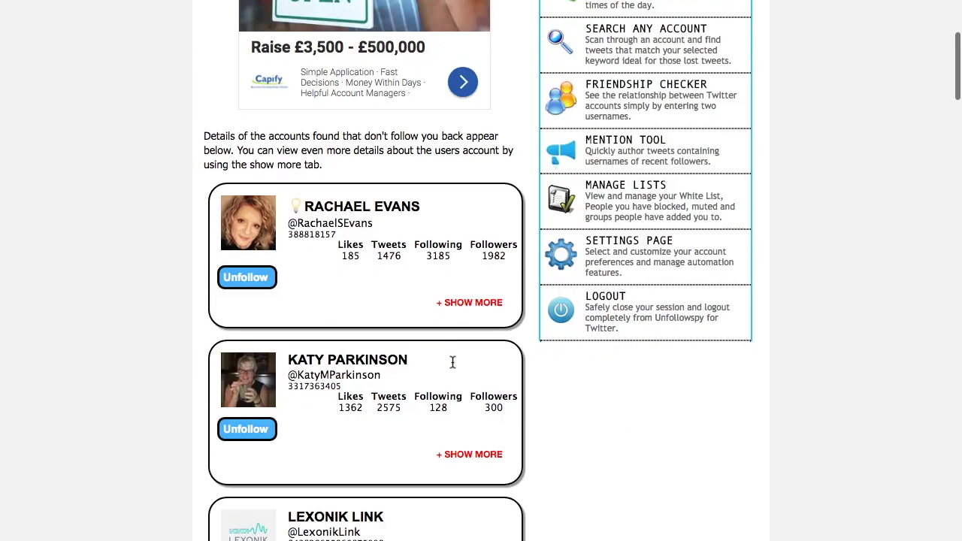
scroll(452, 363, "up", 1)
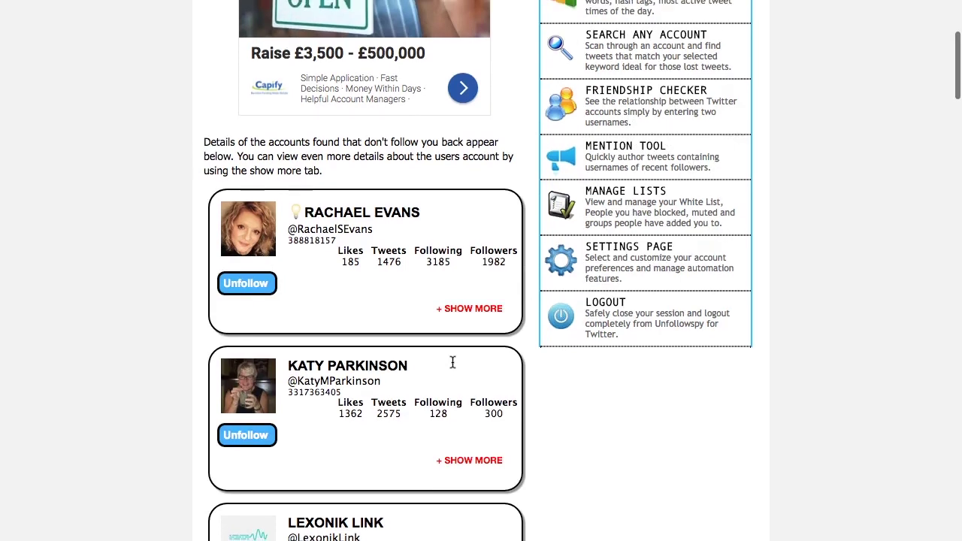
scroll(453, 362, "down", 1)
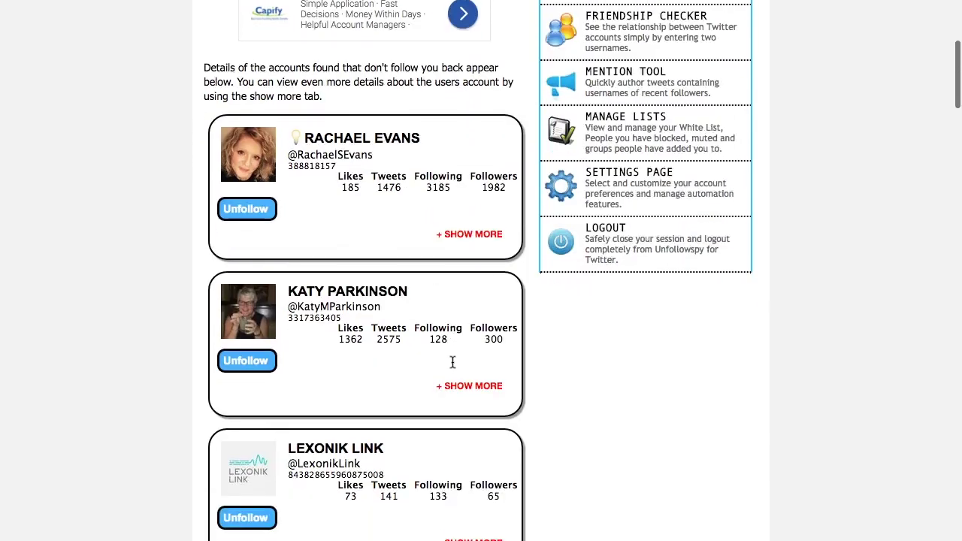
scroll(452, 362, "up", 2)
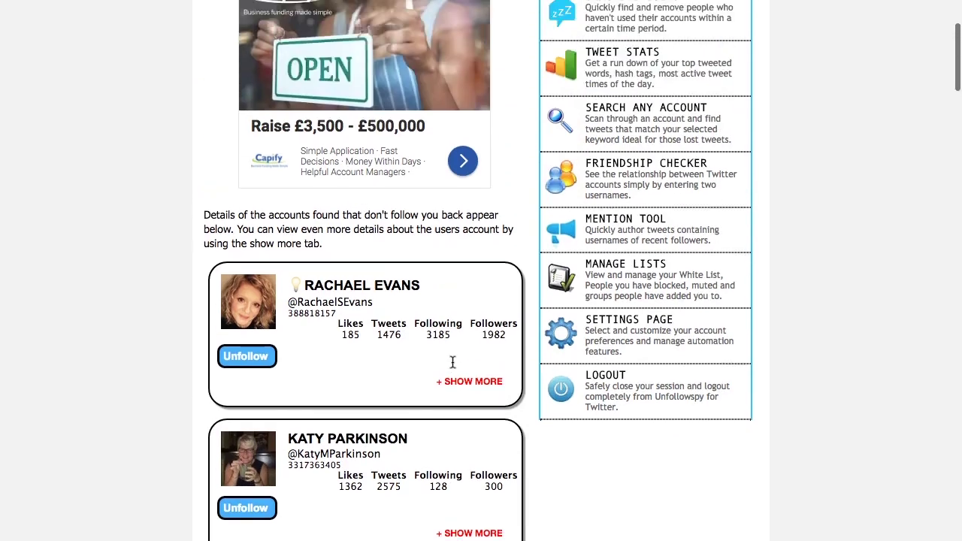
Unfollow the first few non-followers at the top of the list, including TheSolidBarCompany
left_click(248, 385)
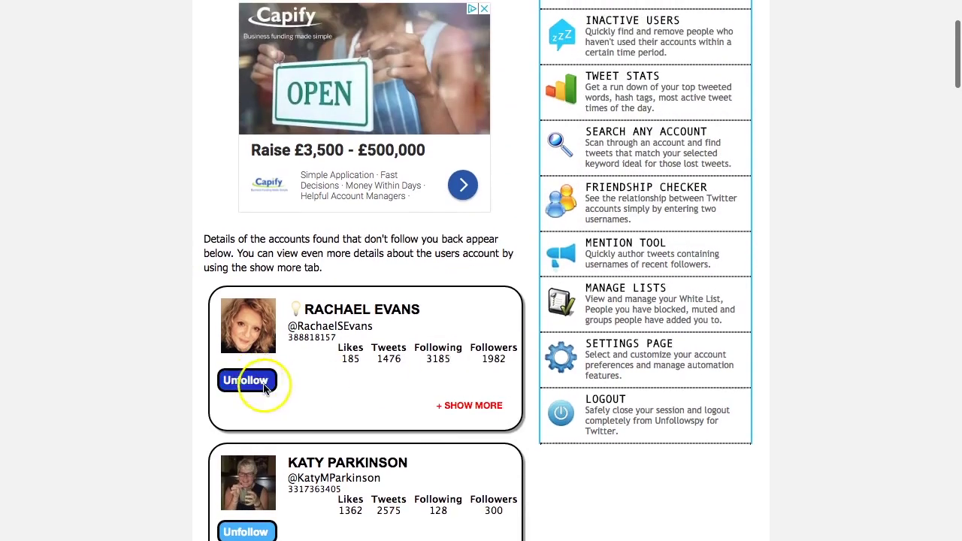
scroll(244, 370, "down", 3)
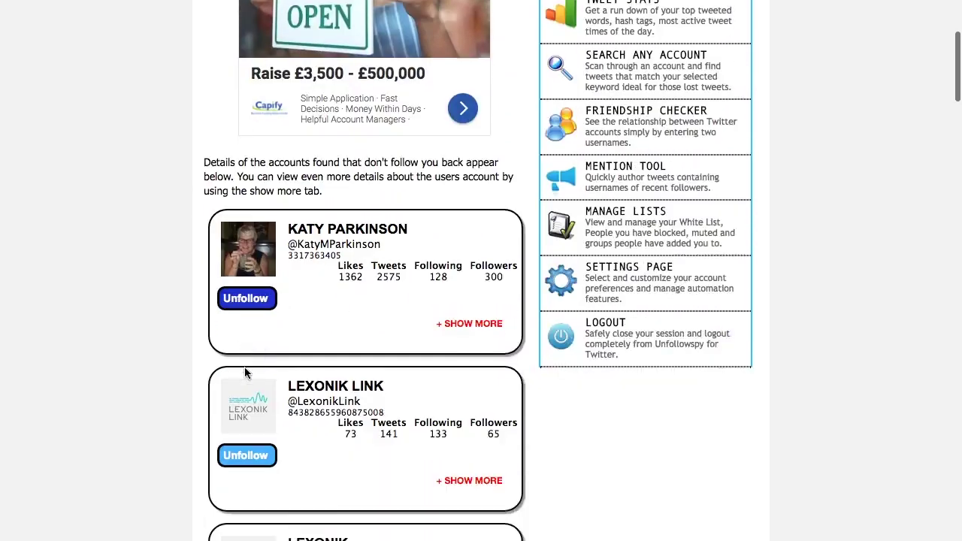
scroll(244, 366, "down", 5)
left_click(245, 362)
scroll(241, 360, "down", 1)
left_click(238, 312)
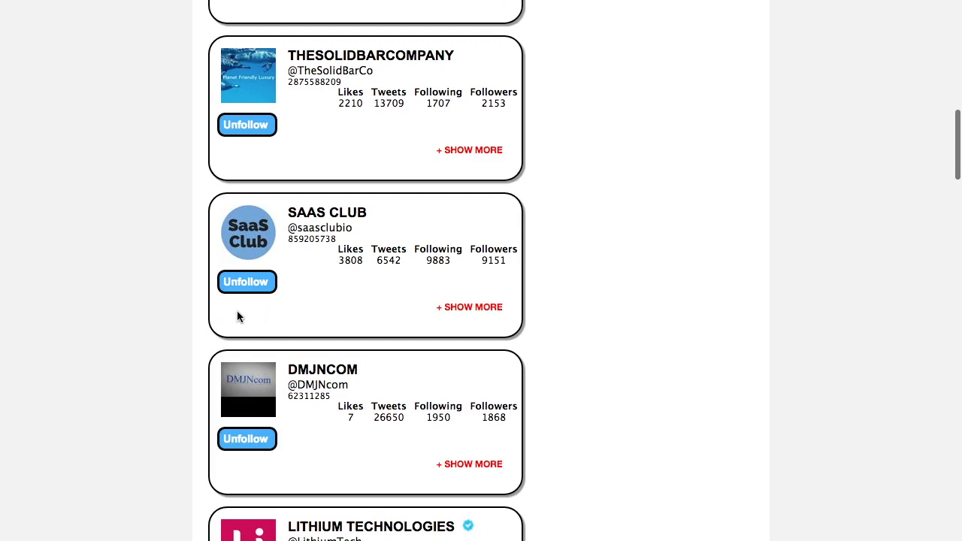
left_click(251, 126)
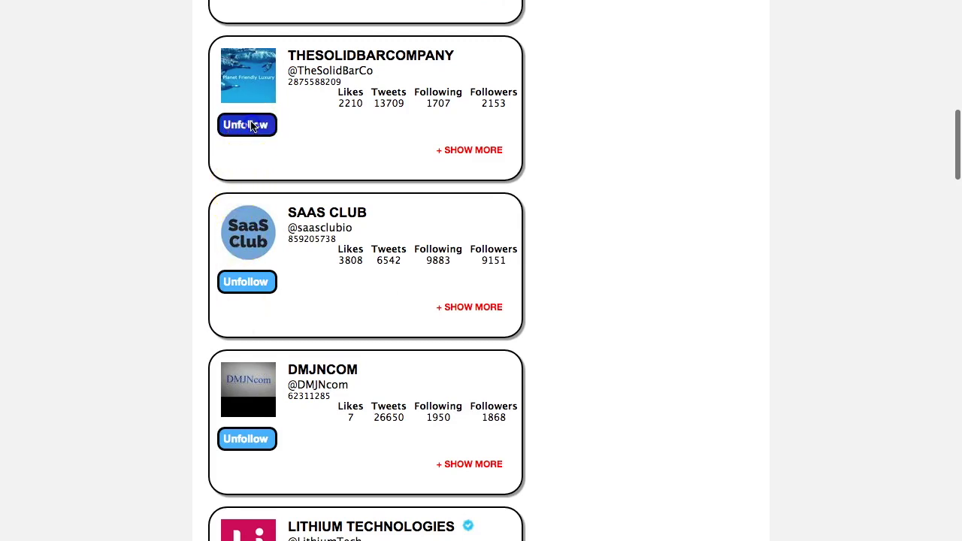
left_click(296, 235)
scroll(301, 240, "down", 1)
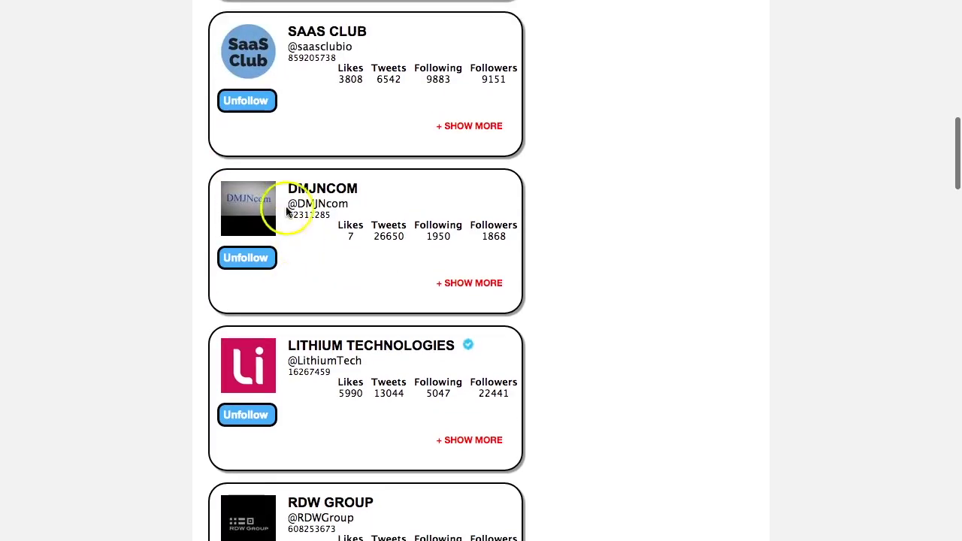
Unfollow SAAS Club, DMJNCOM, Lithium Technologies, SLIDEBOT TEAM, the Investor Visa Lawyer account and RDW Group
left_click(254, 106)
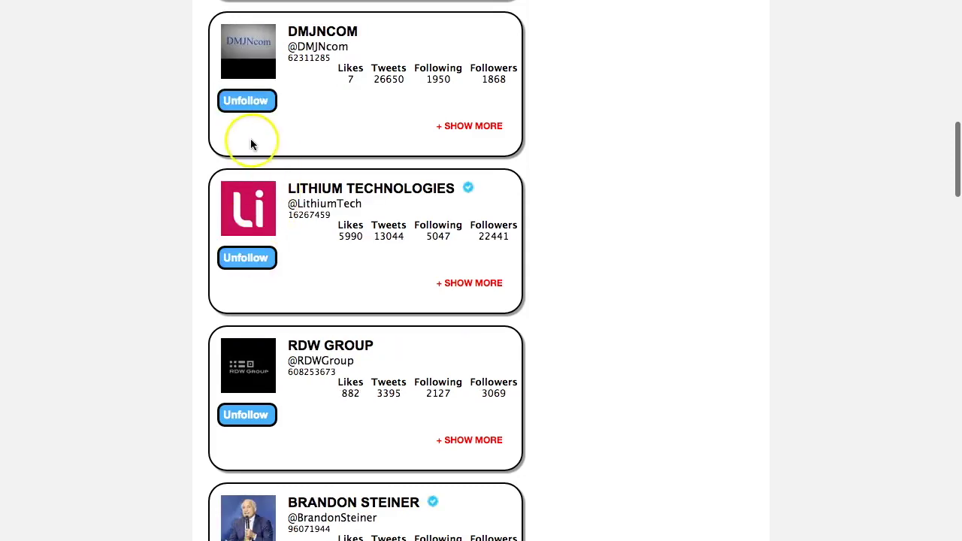
left_click(257, 107)
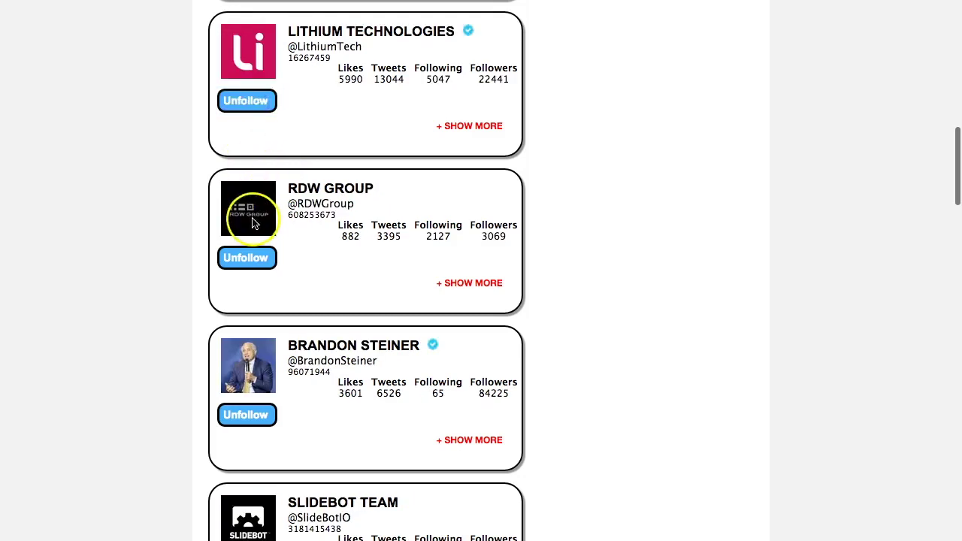
left_click(252, 98)
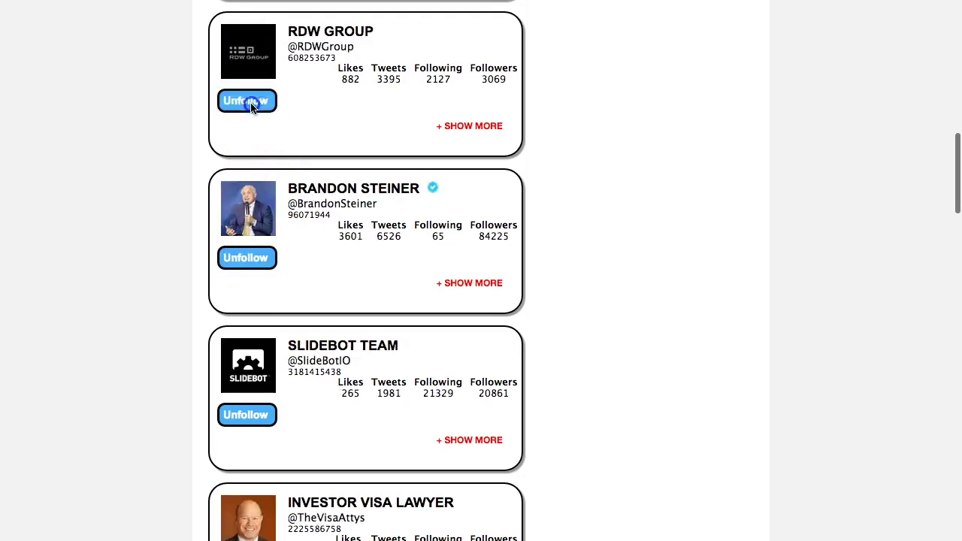
left_click(248, 263)
left_click(249, 263)
left_click(252, 217)
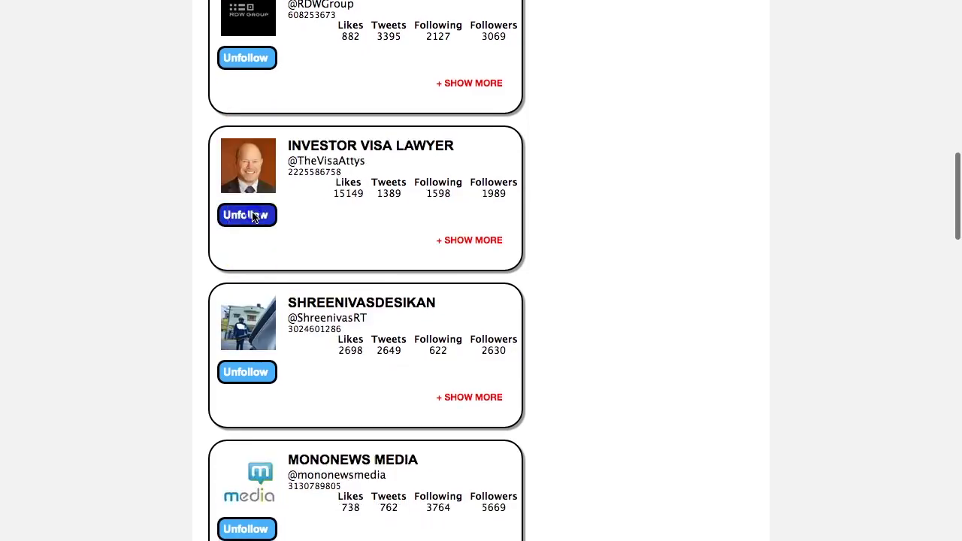
left_click(252, 215)
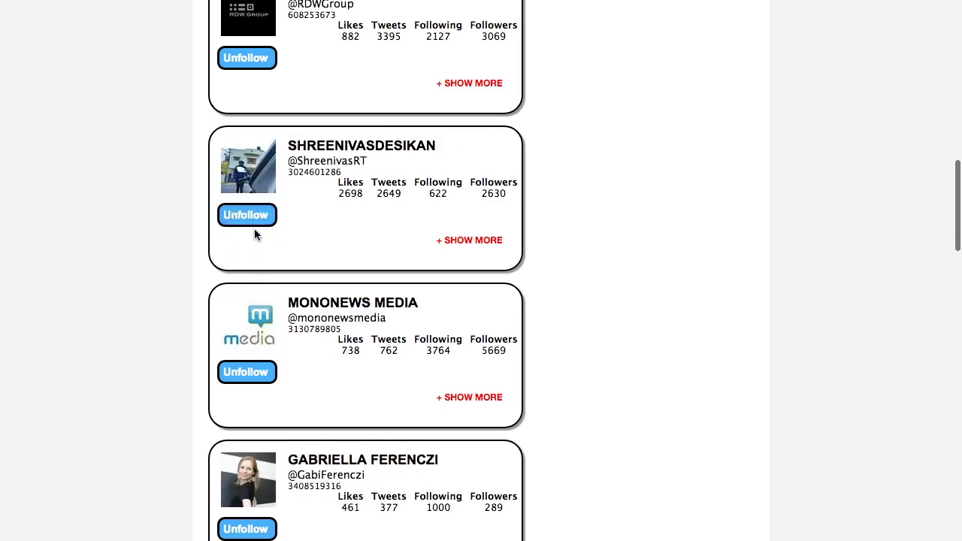
left_click(251, 60)
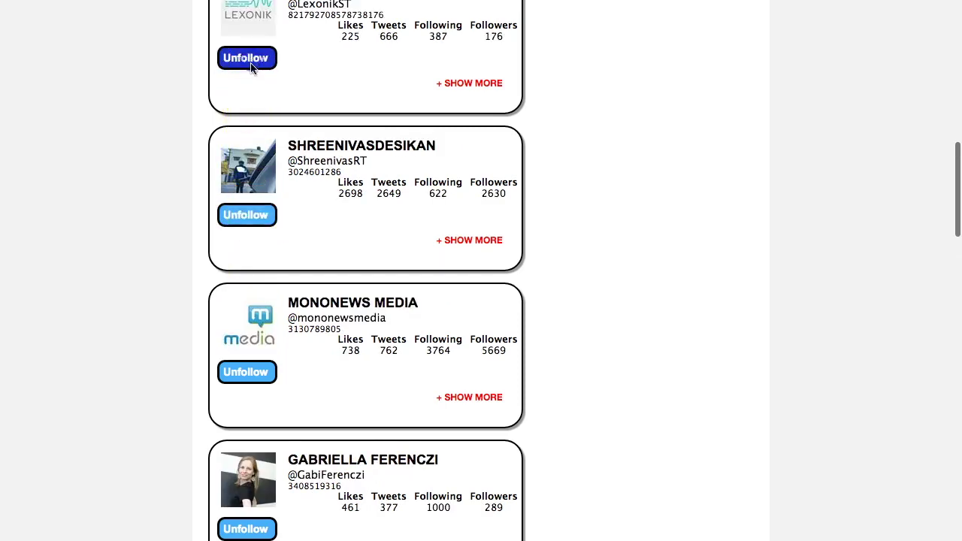
left_click(245, 215)
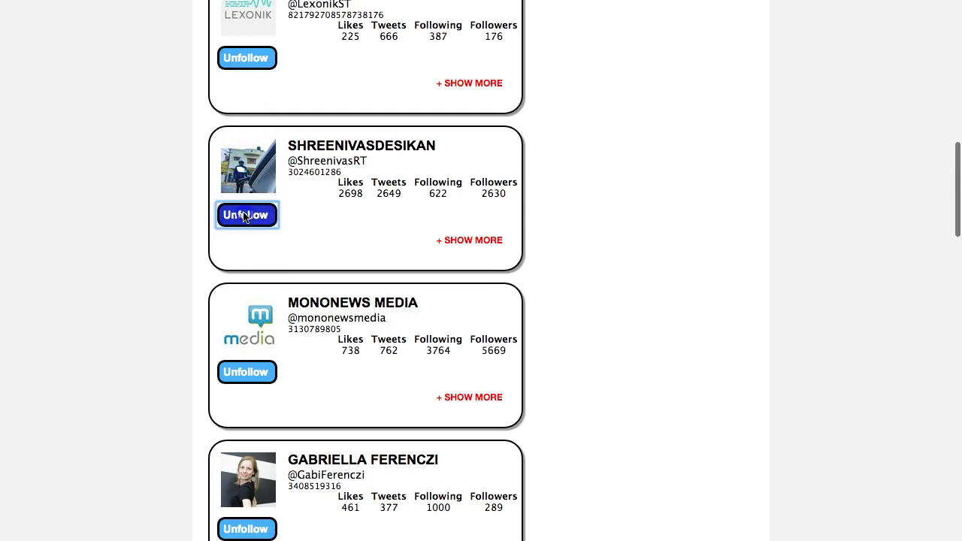
Unfollow the remaining page-1 accounts, including Mononews Media, Everythingjaggededge, Community Fibre and A.T. Kearney DACH
left_click(246, 374)
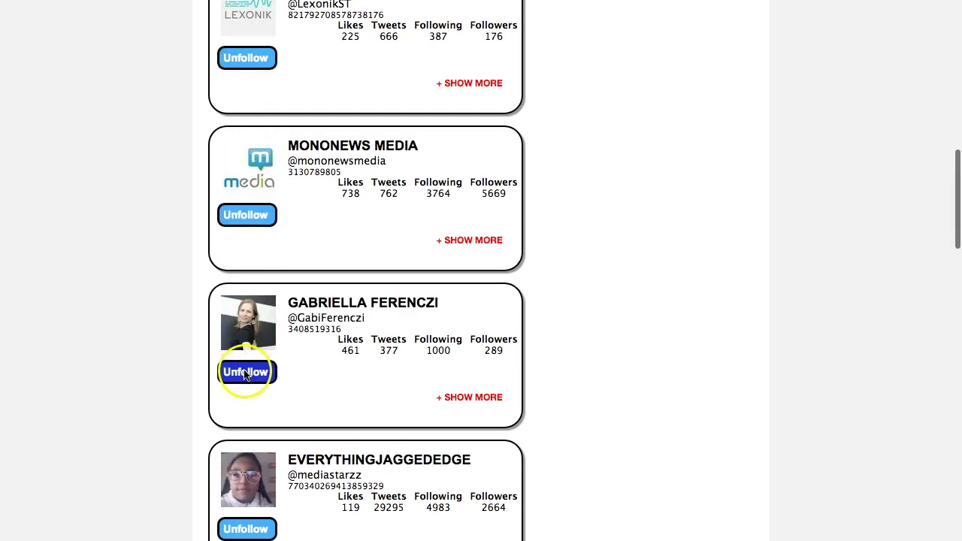
left_click(250, 218)
scroll(251, 226, "down", 2)
left_click(246, 149)
left_click(240, 300)
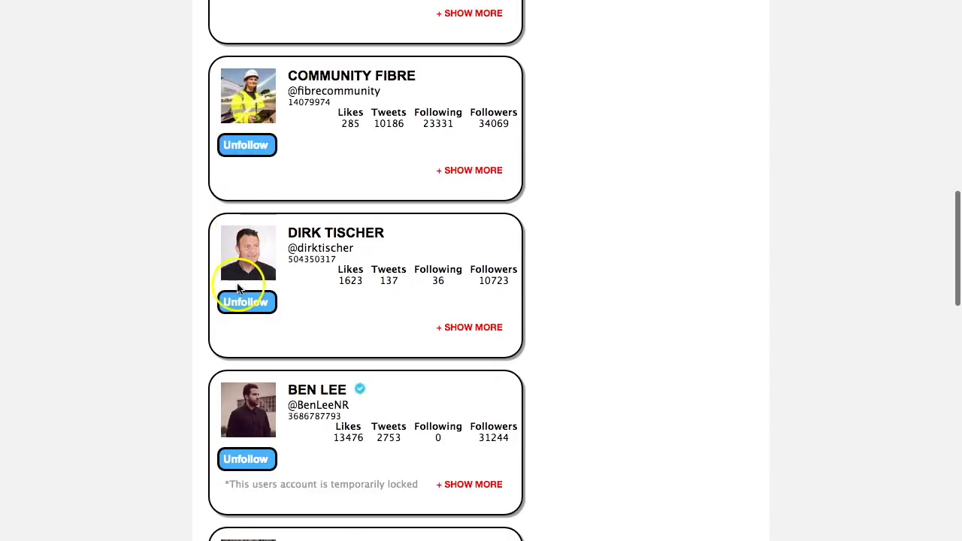
left_click(249, 300)
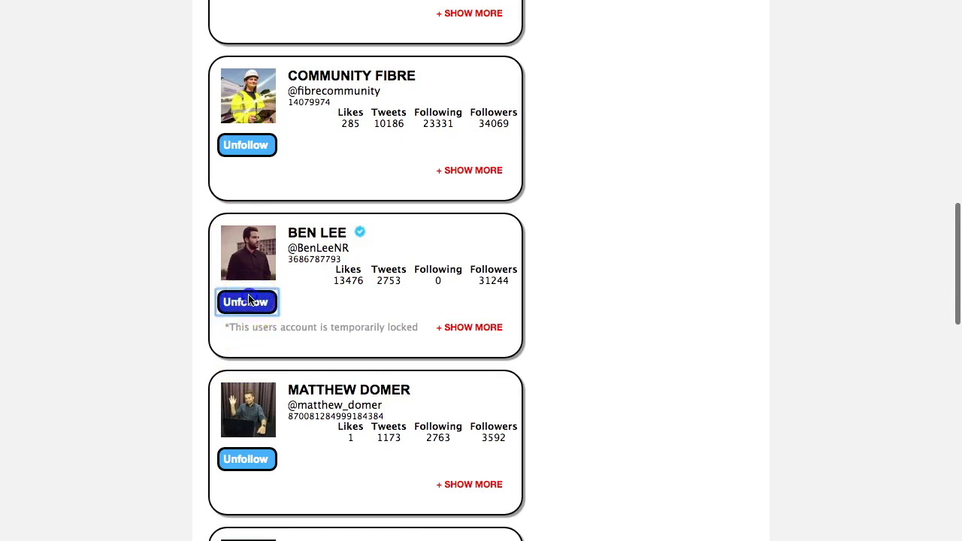
left_click(257, 153)
left_click(272, 304)
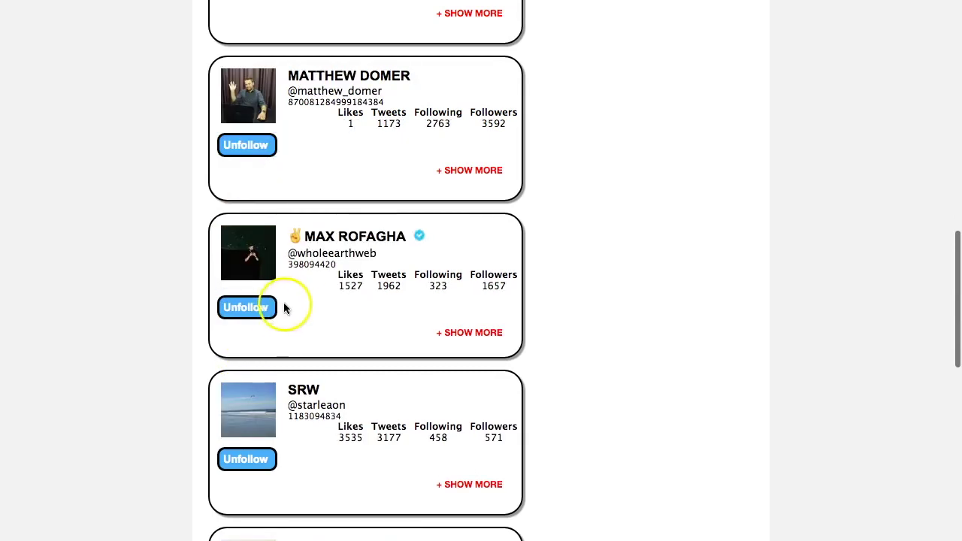
left_click(248, 457)
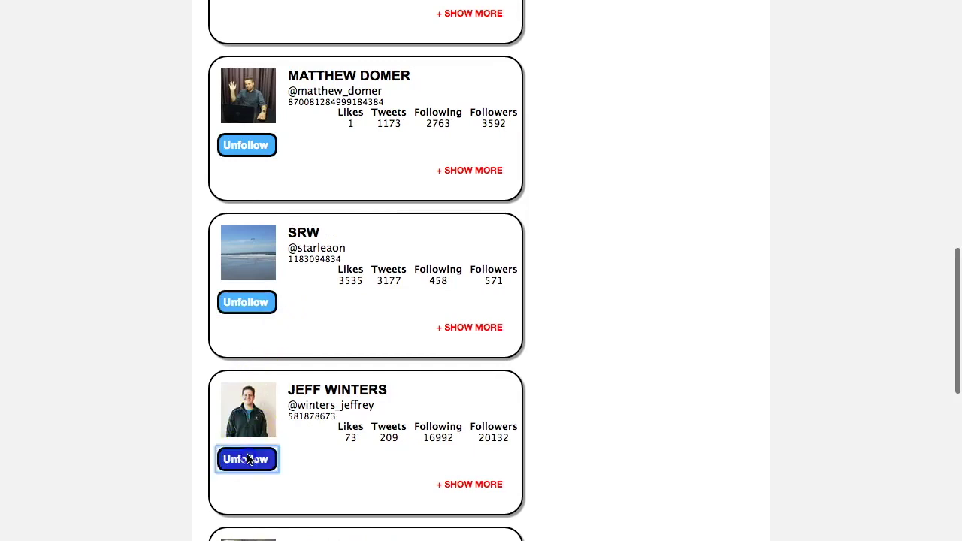
left_click(252, 312)
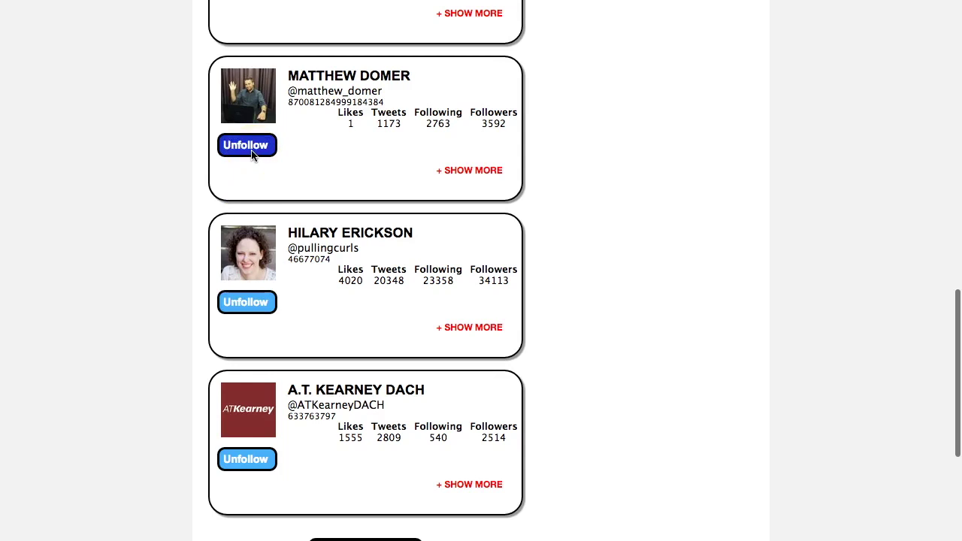
left_click(247, 307)
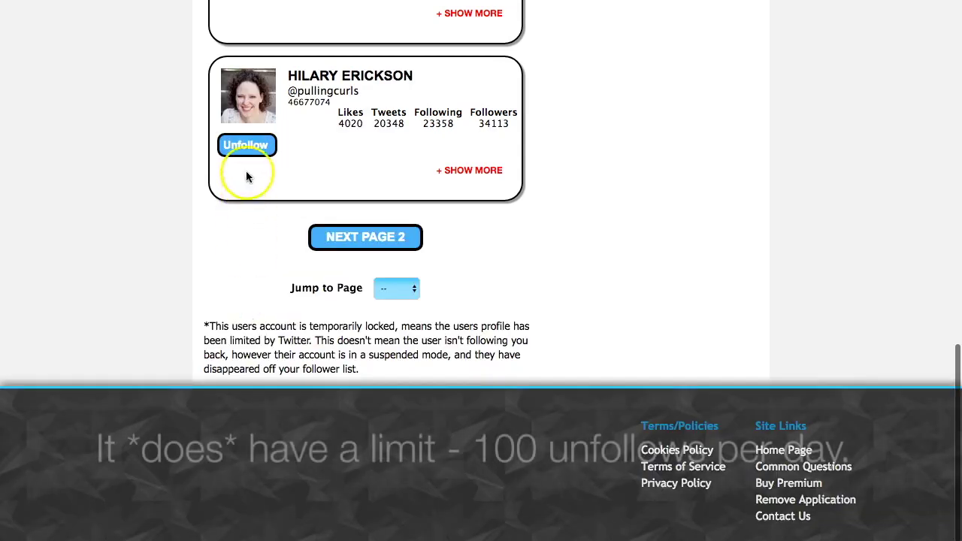
Unfollow the last page-1 account and go to page 2, triggering the 100-unfollow daily limit error
left_click(251, 147)
left_click(331, 159)
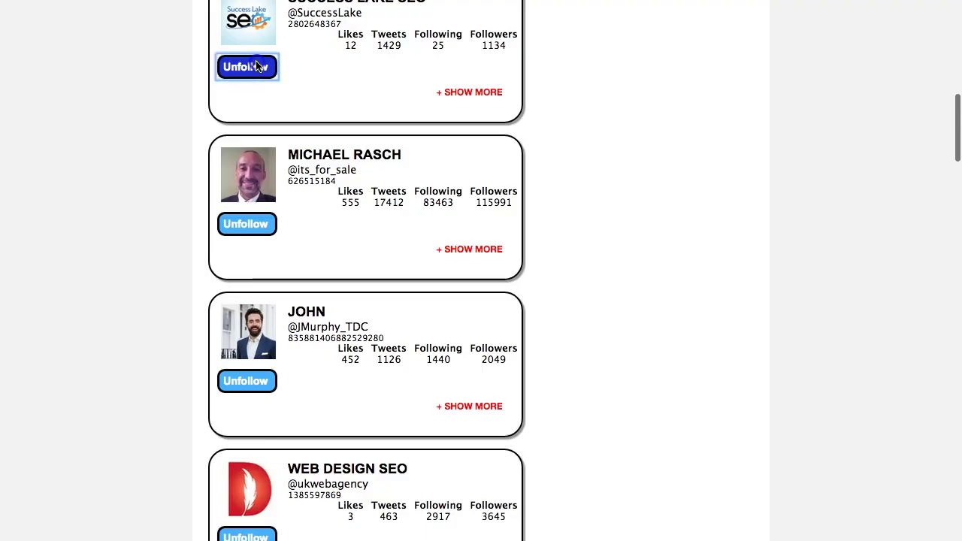
Unfollow the first batch of listed non-followers, including Web Design SEO and TechAspect
scroll(258, 64, "down", 3)
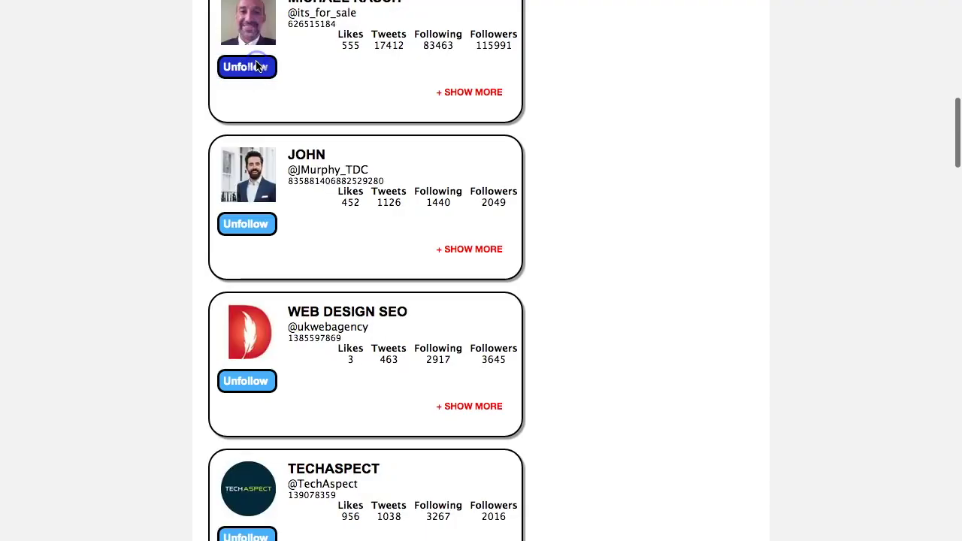
left_click(257, 65)
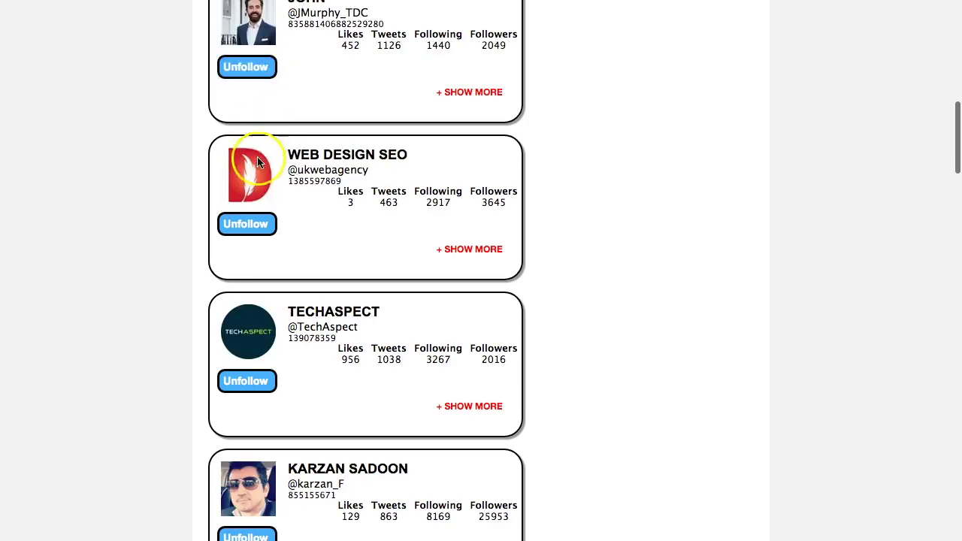
left_click(256, 65)
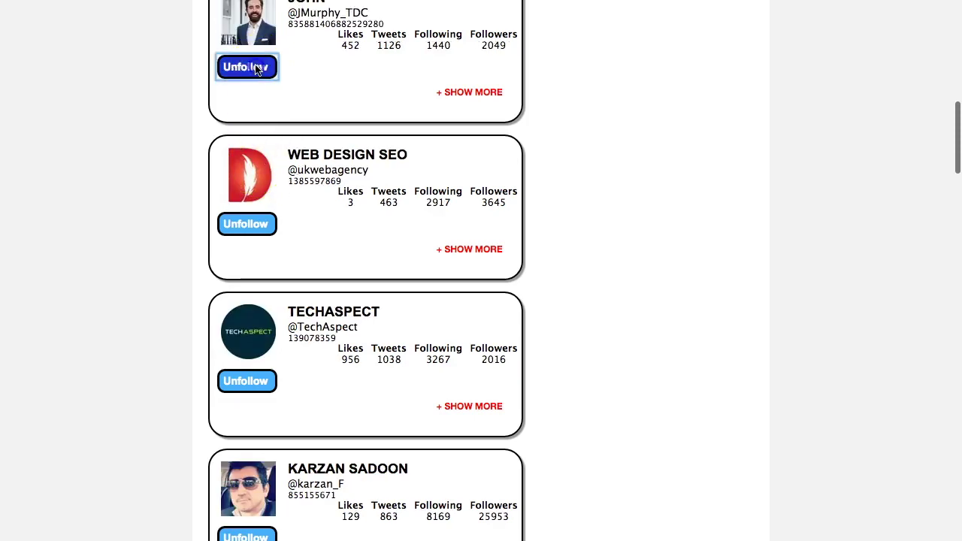
left_click(254, 66)
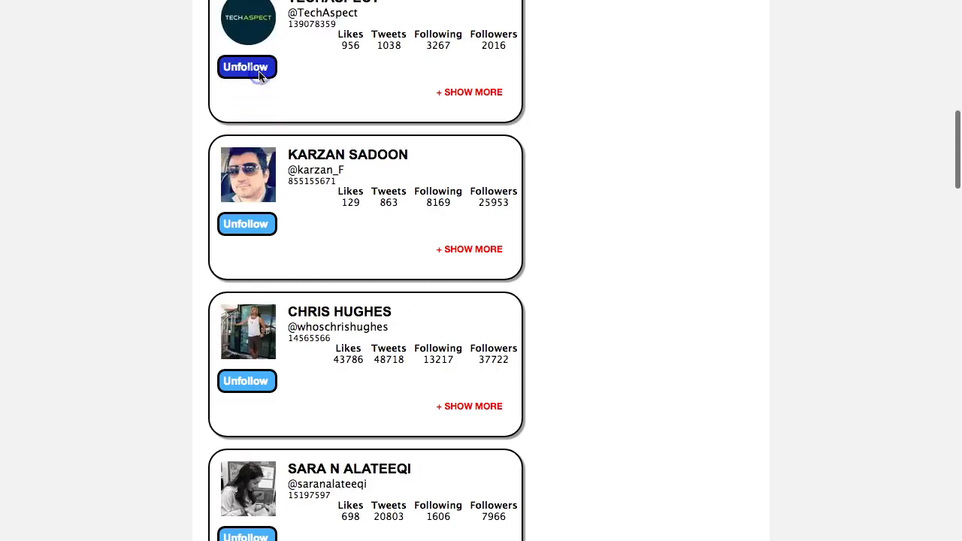
left_click(248, 222)
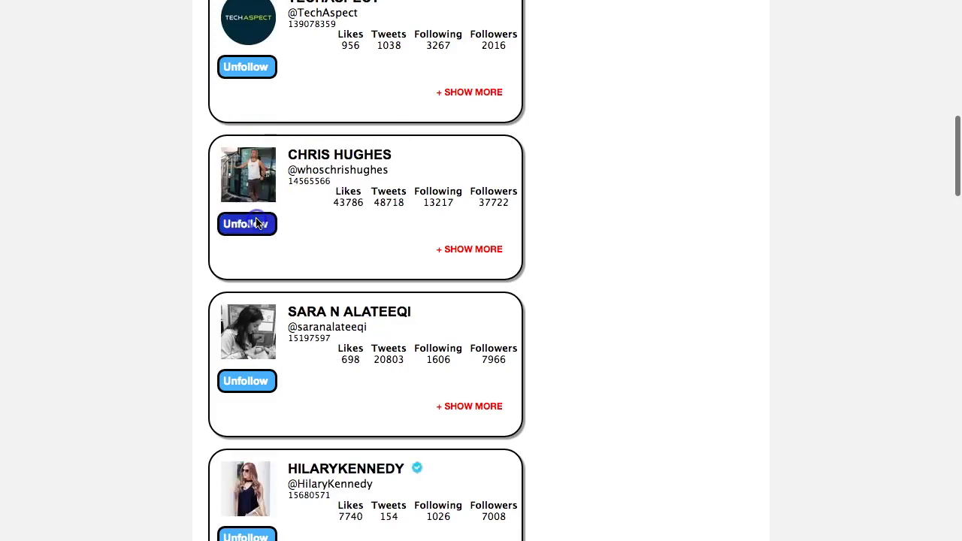
left_click(248, 69)
left_click(250, 66)
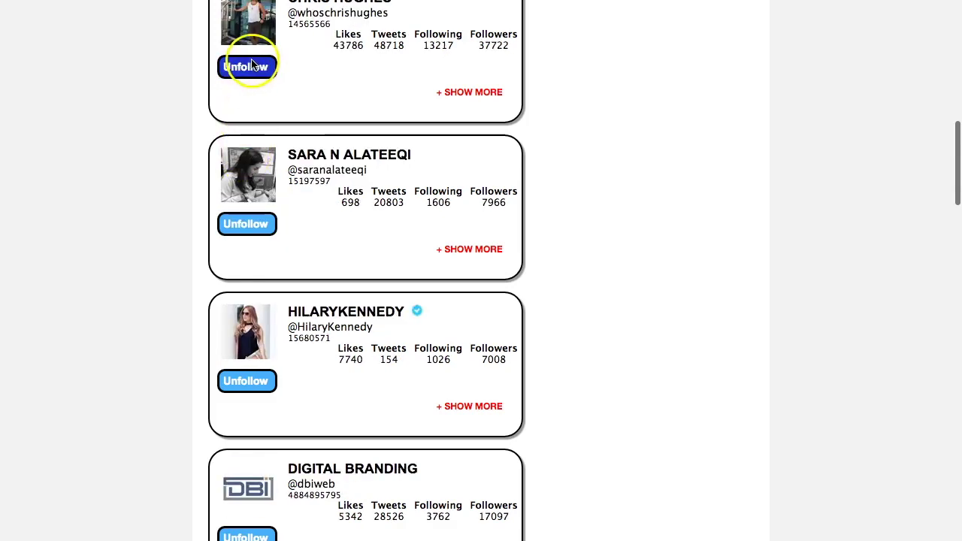
left_click(247, 224)
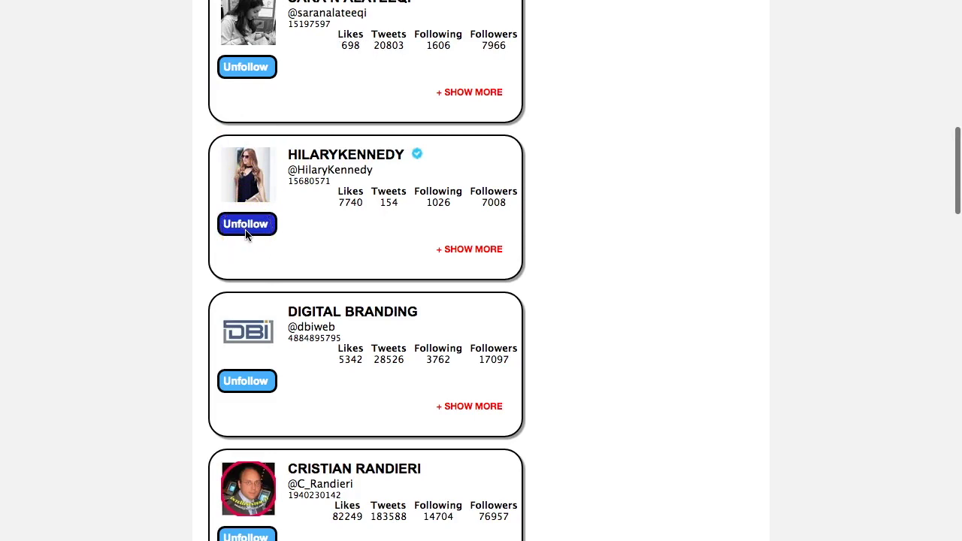
Unfollow more non-followers including Digital Branding, then check the summary: 34 unfollowed today
left_click(246, 230)
left_click(254, 73)
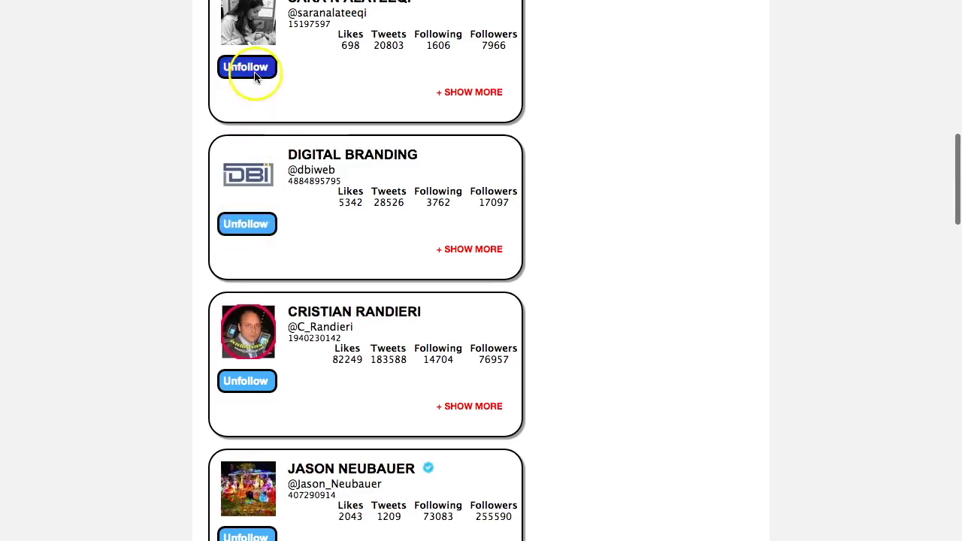
left_click(253, 229)
left_click(263, 96)
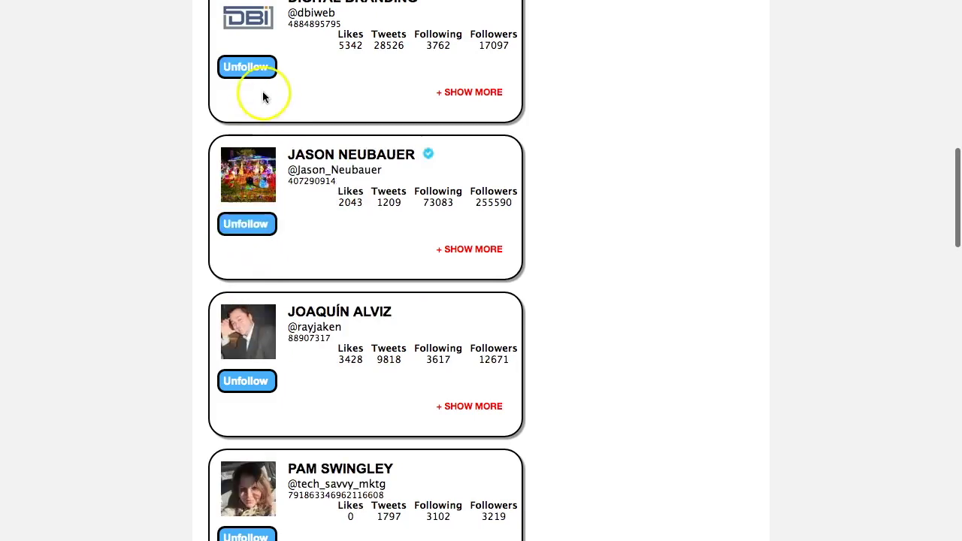
left_click(256, 72)
left_click(251, 224)
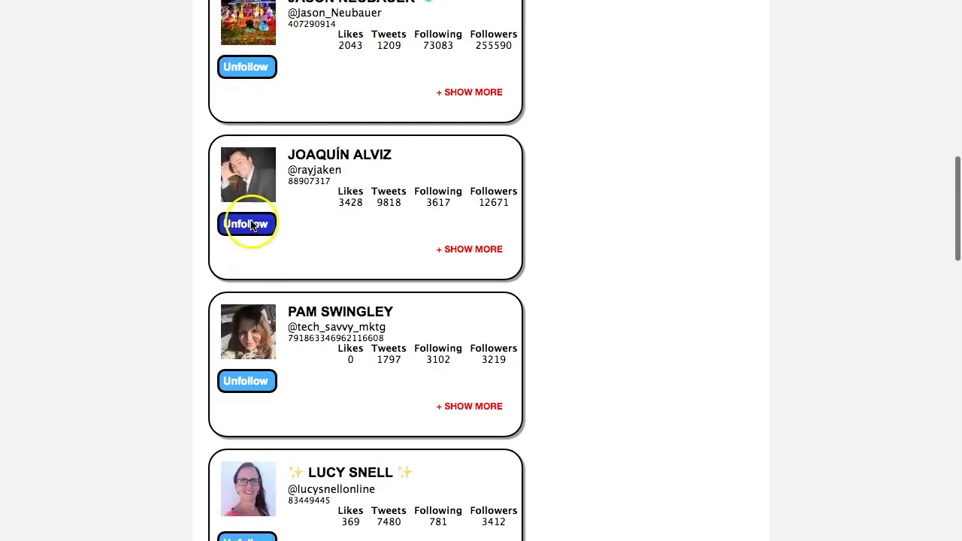
left_click(248, 386)
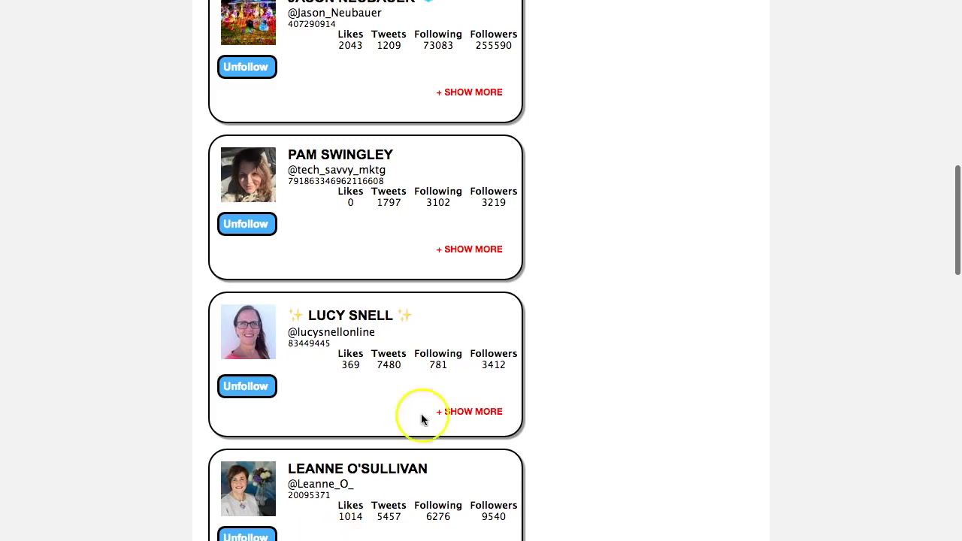
scroll(450, 278, "up", 10)
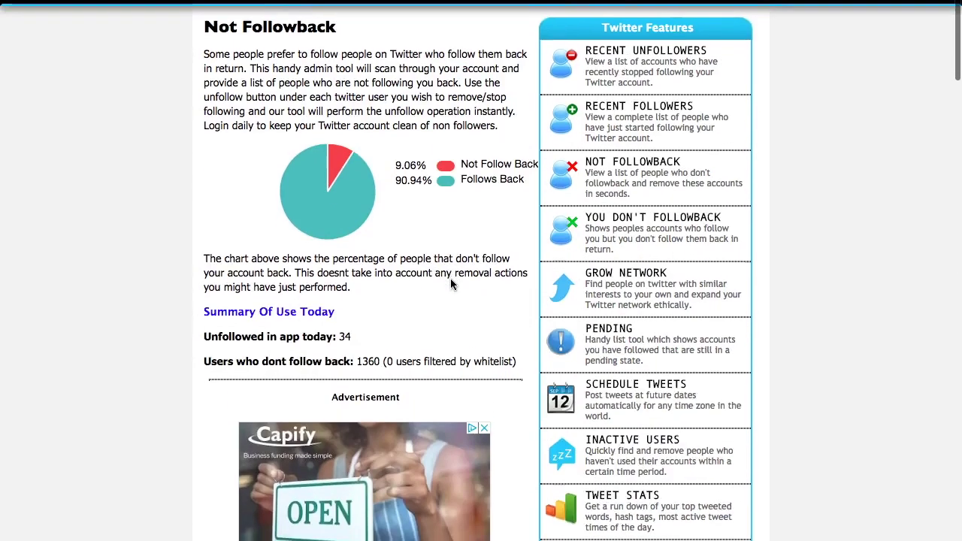